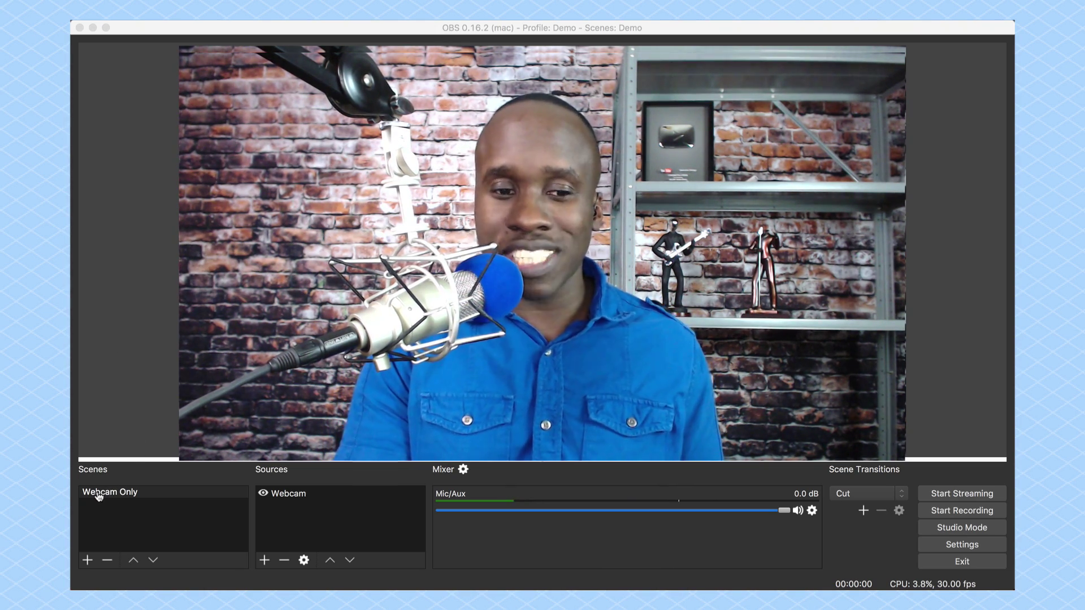
Step: Create a new empty scene called 'Browser Window'
{"action": "left_click", "coordinate": [88, 560]}
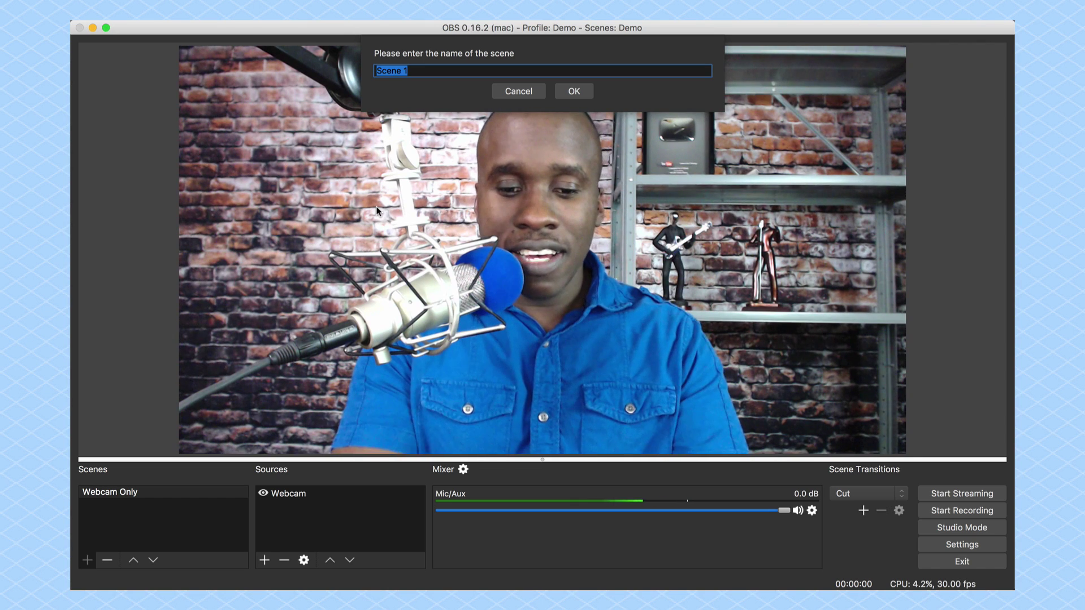
{"action": "type", "text": "Browser Window"}
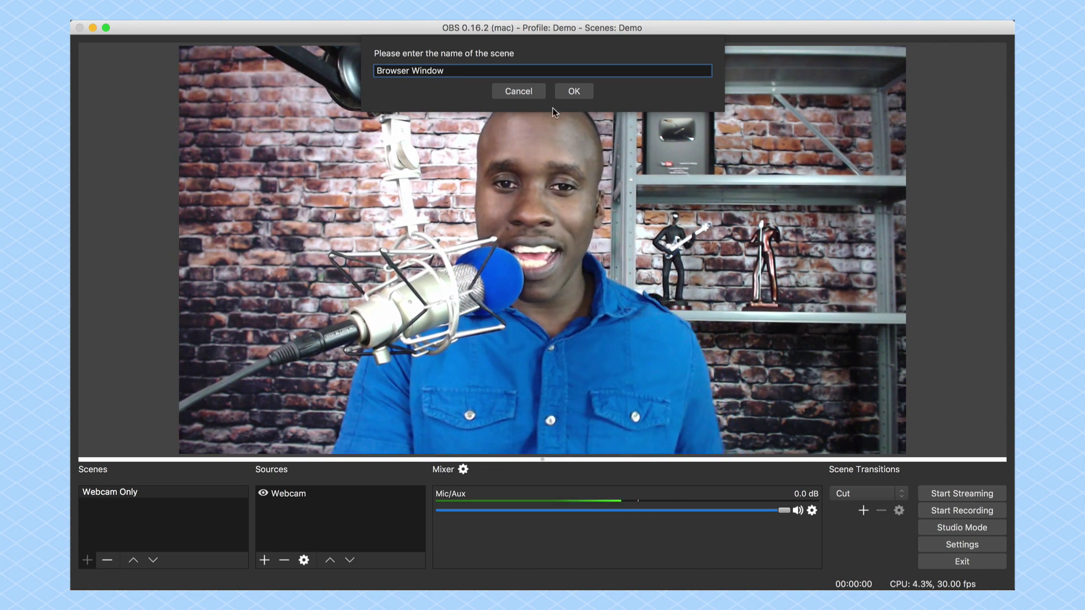
{"action": "left_click", "coordinate": [575, 91]}
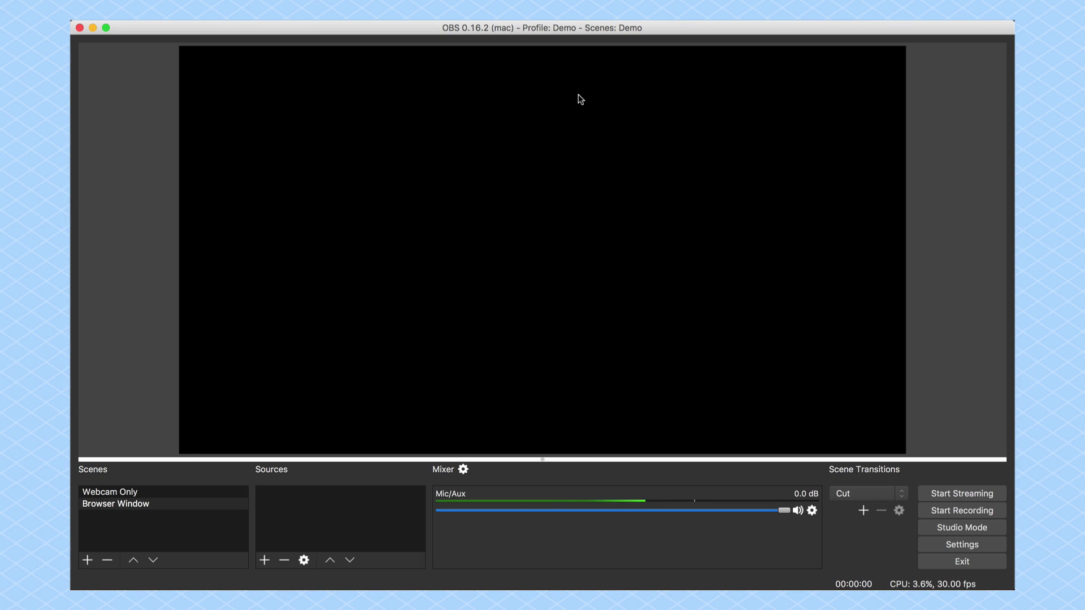
{"action": "left_click", "coordinate": [265, 560]}
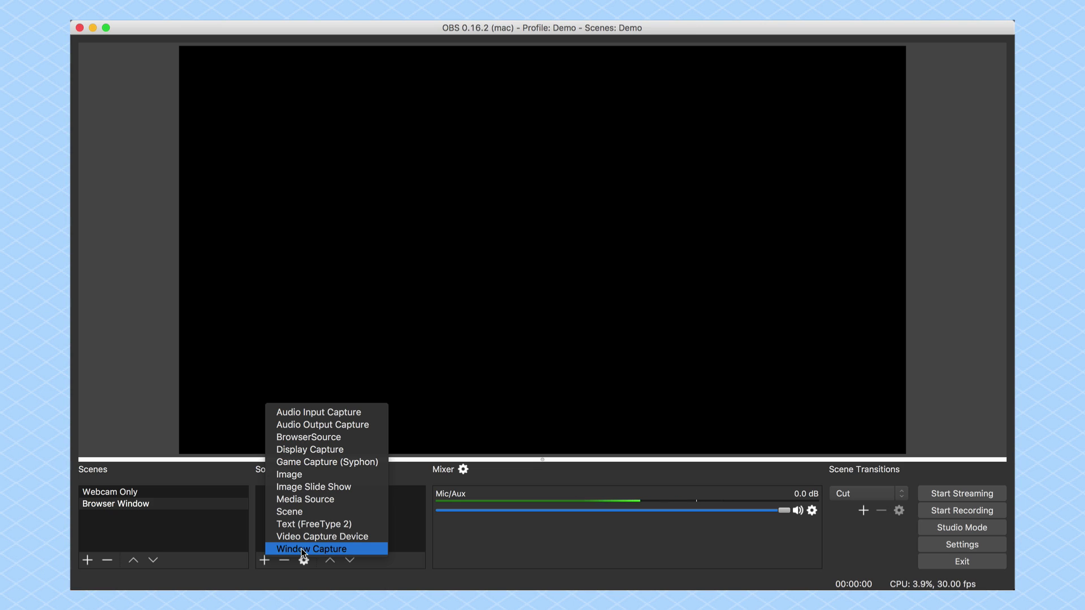
{"action": "left_click", "coordinate": [325, 440]}
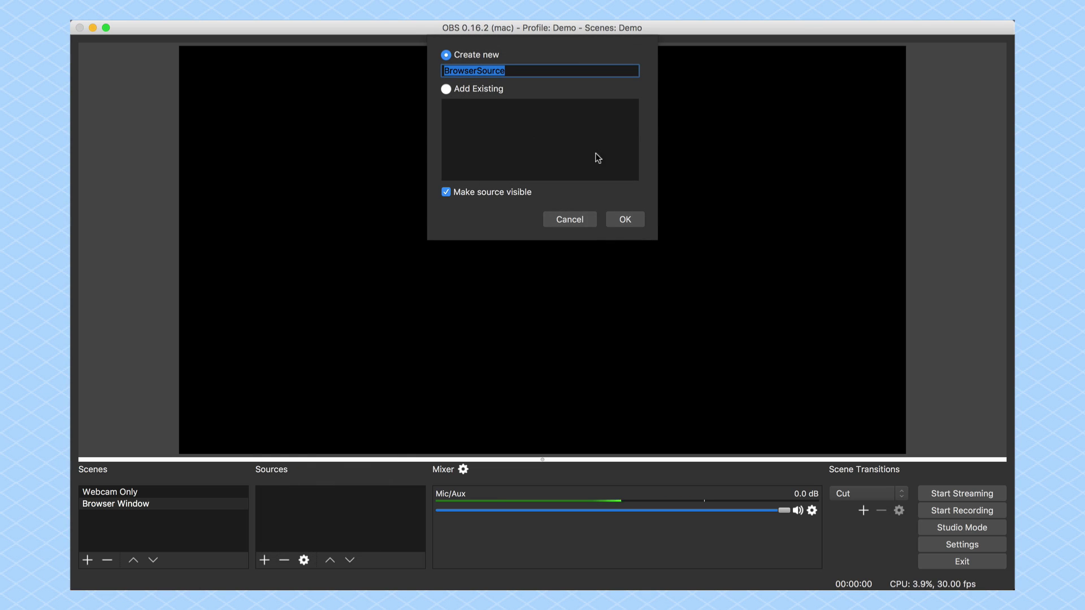
{"action": "left_click", "coordinate": [625, 219]}
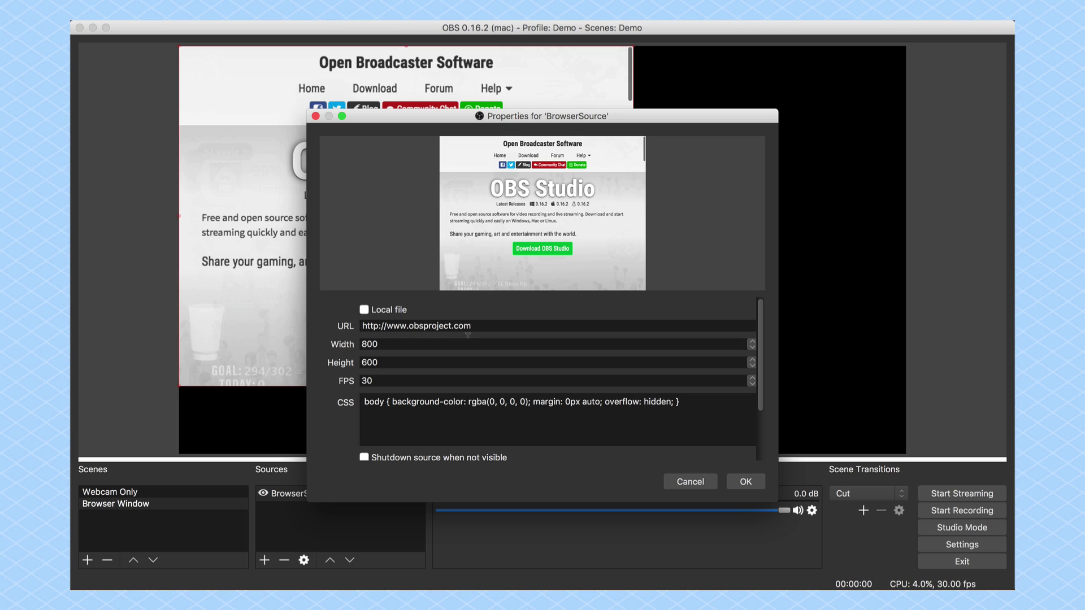
{"action": "left_click", "coordinate": [690, 480]}
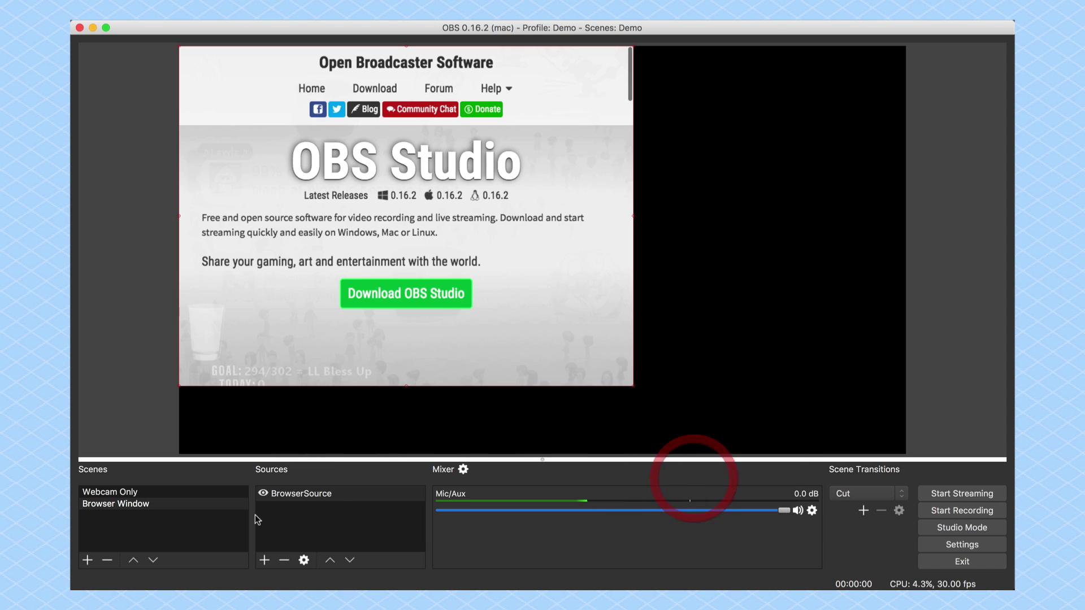
{"action": "left_click", "coordinate": [284, 560]}
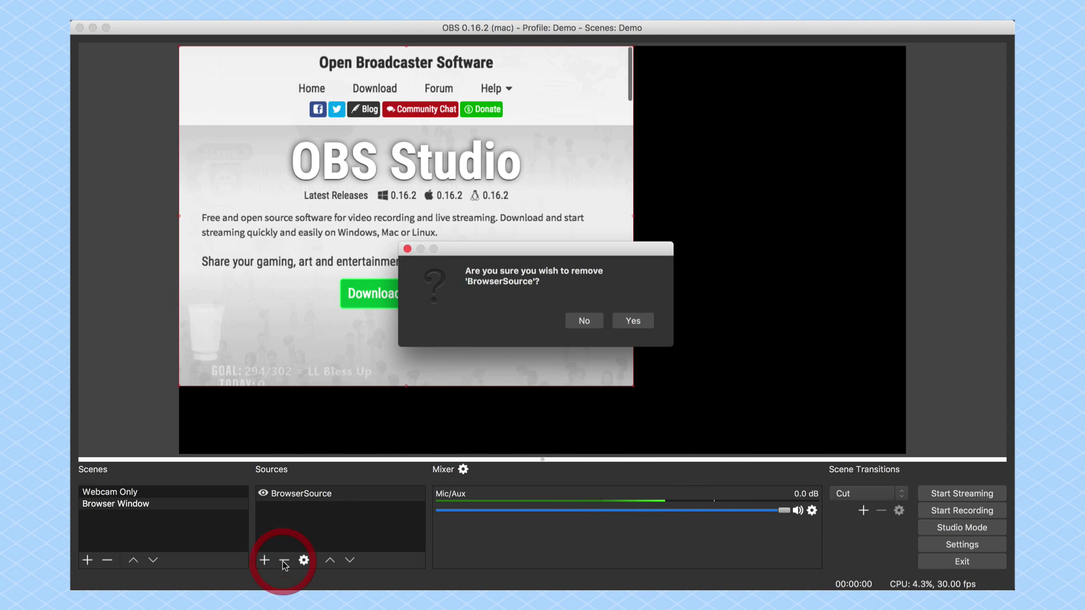
{"action": "left_click", "coordinate": [632, 321]}
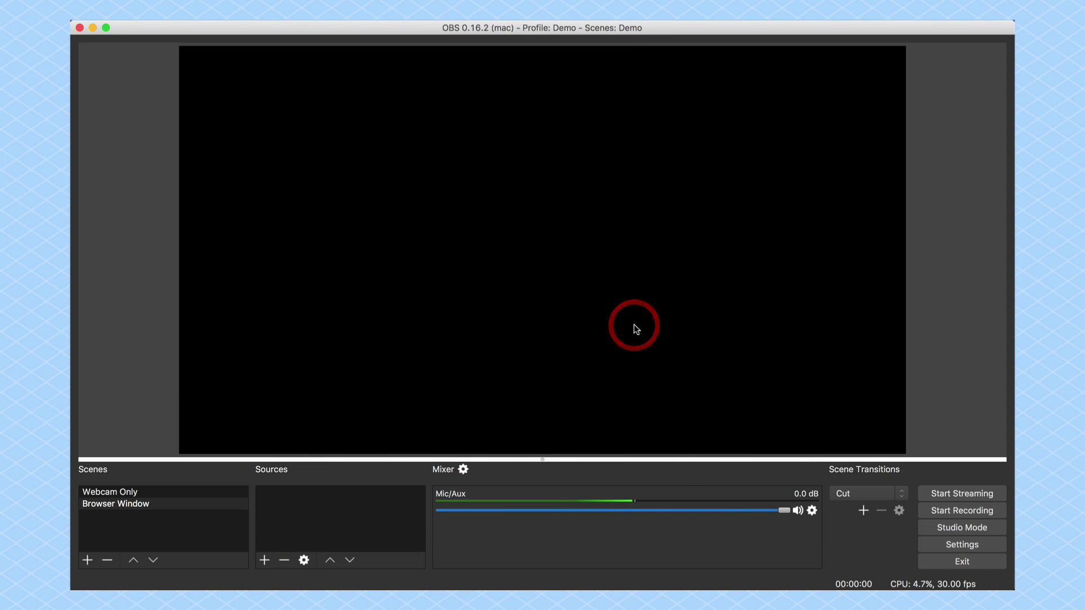
{"action": "left_click", "coordinate": [263, 559]}
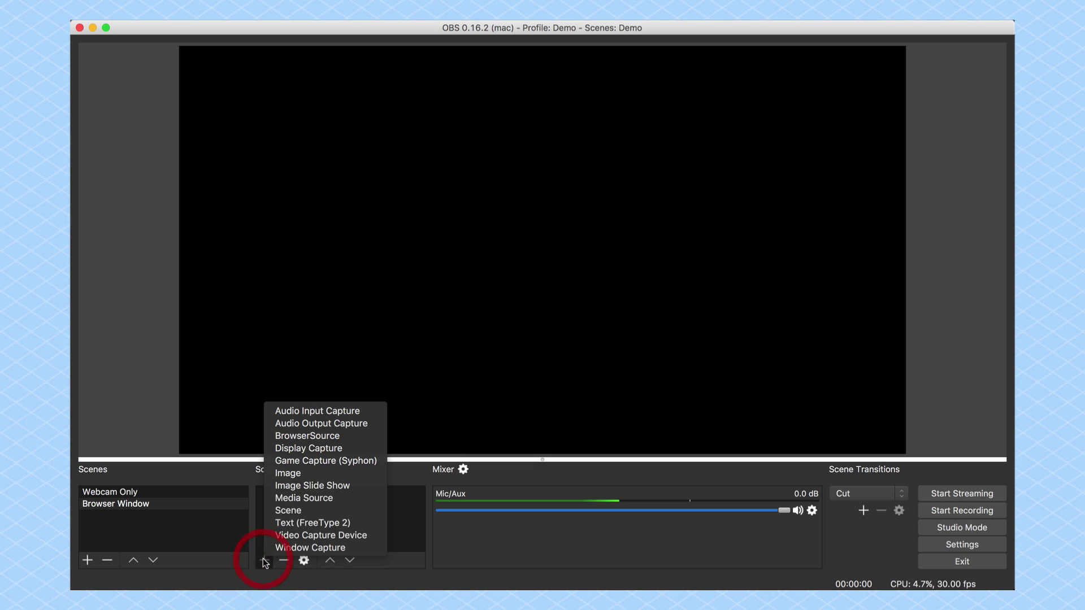
Step: Add a Display Capture source capturing display 1, where Safari is showing
{"action": "left_click", "coordinate": [328, 448]}
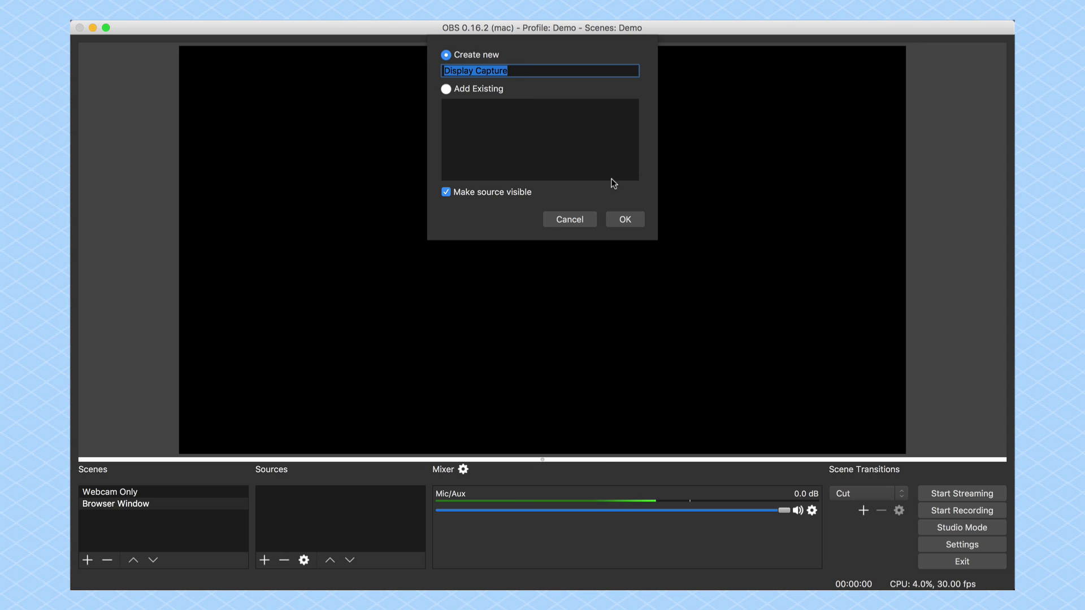
{"action": "left_click", "coordinate": [629, 218]}
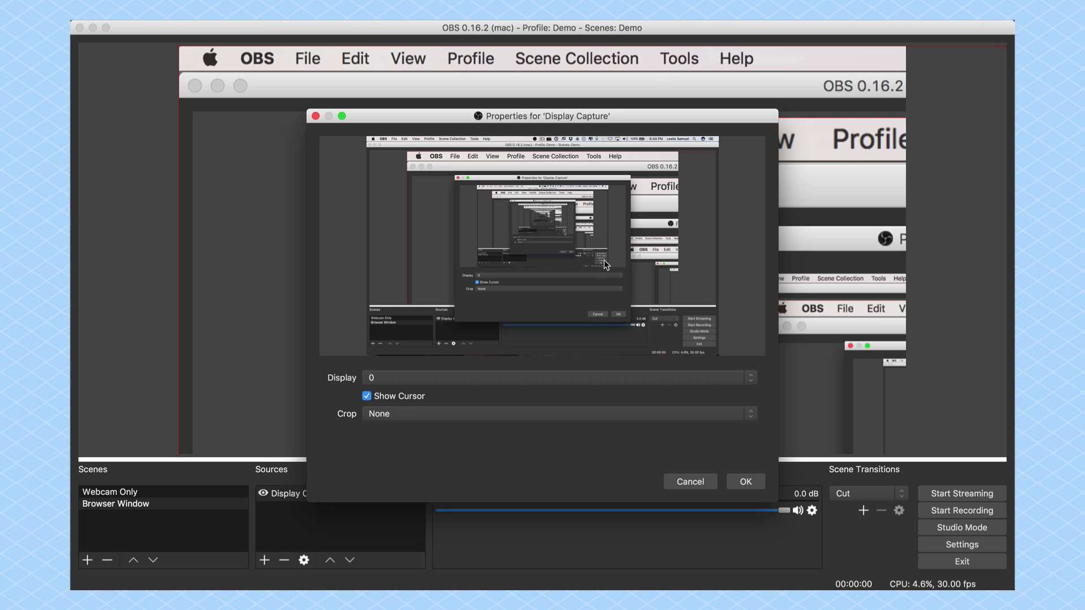
{"action": "left_click", "coordinate": [446, 378]}
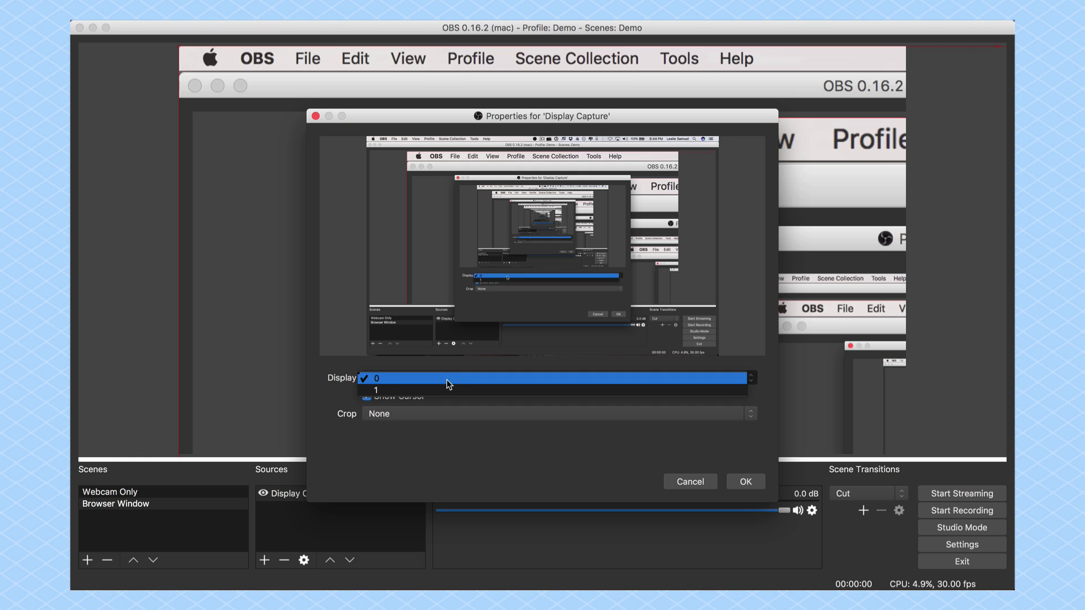
{"action": "left_click", "coordinate": [378, 390]}
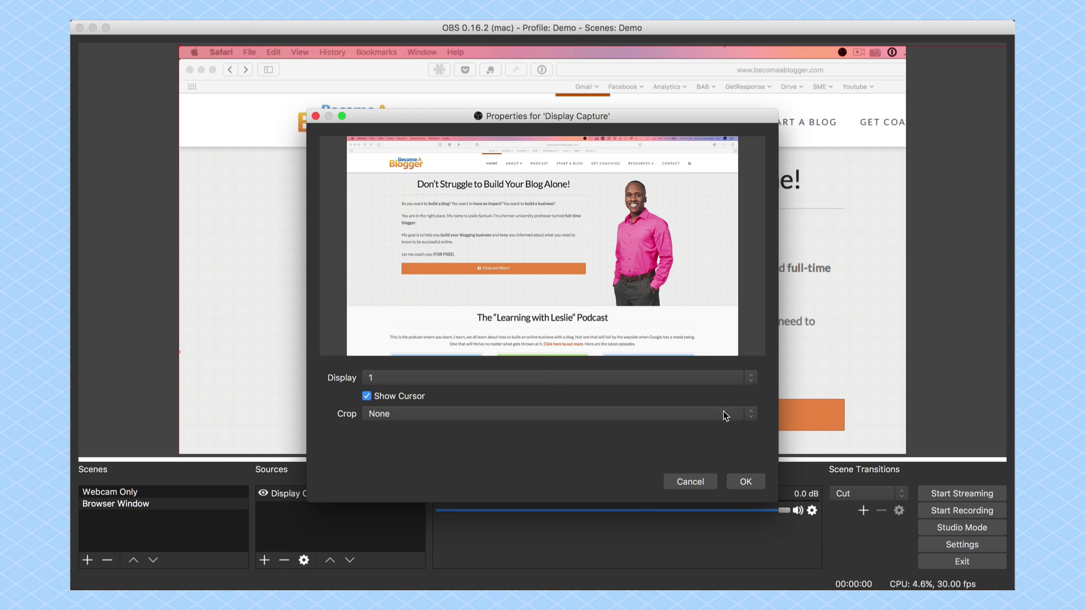
{"action": "left_click", "coordinate": [746, 481]}
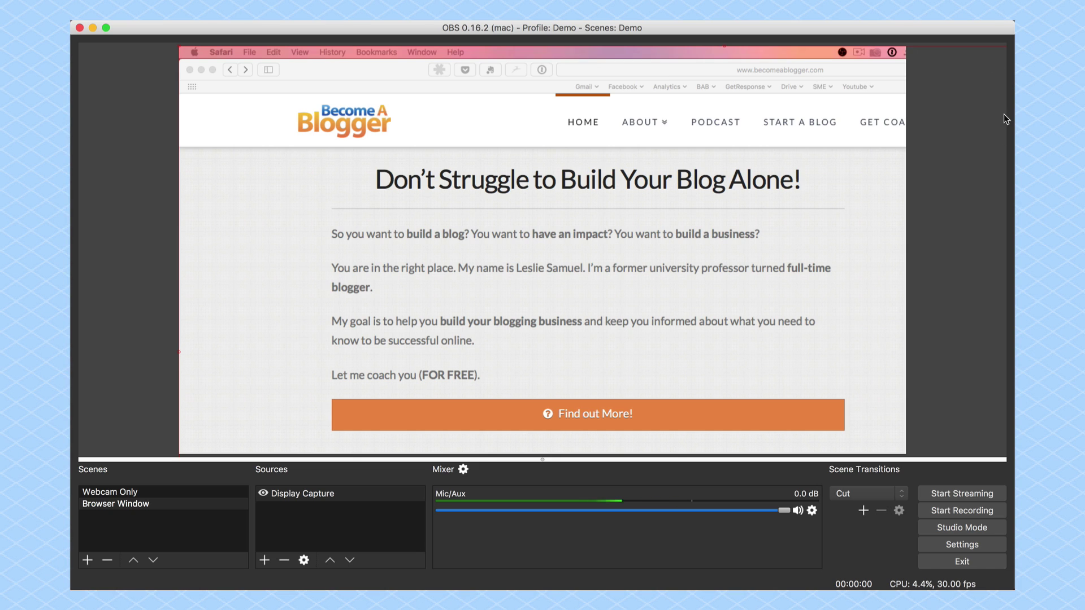
Step: Apply Transform > Fit to screen so the Display Capture fills the canvas
{"action": "right_click", "coordinate": [535, 192]}
{"action": "mouse_move", "coordinate": [586, 312]}
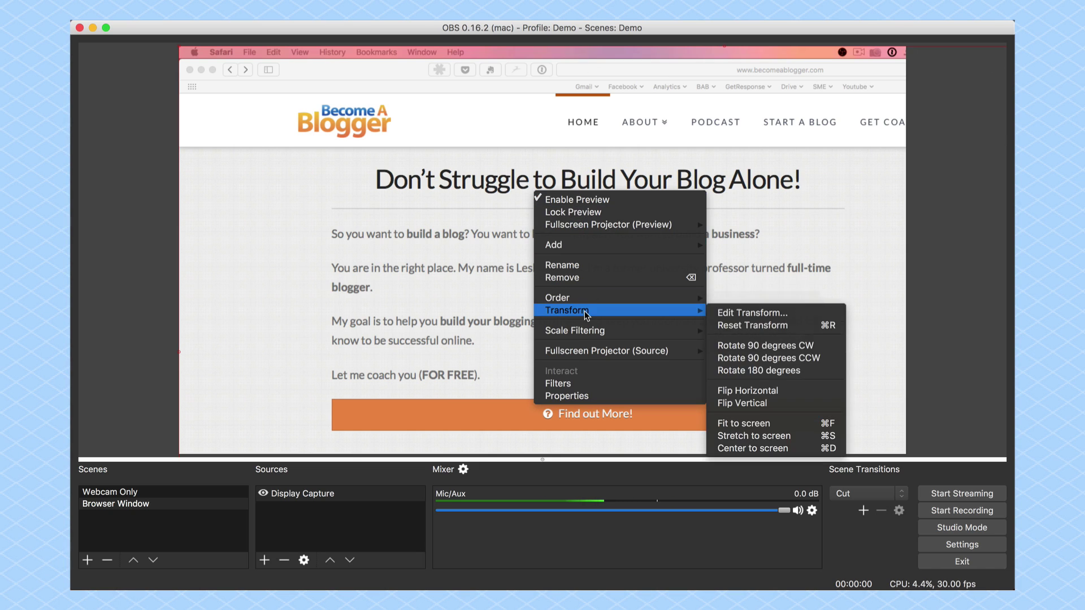
{"action": "left_click", "coordinate": [745, 422]}
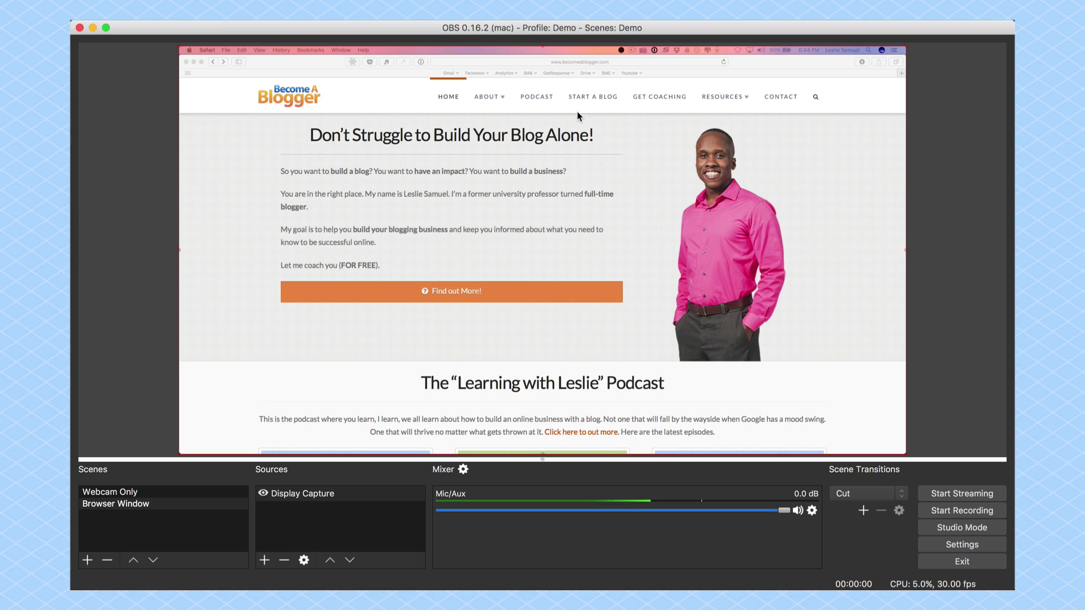
{"action": "mouse_move", "coordinate": [571, 568]}
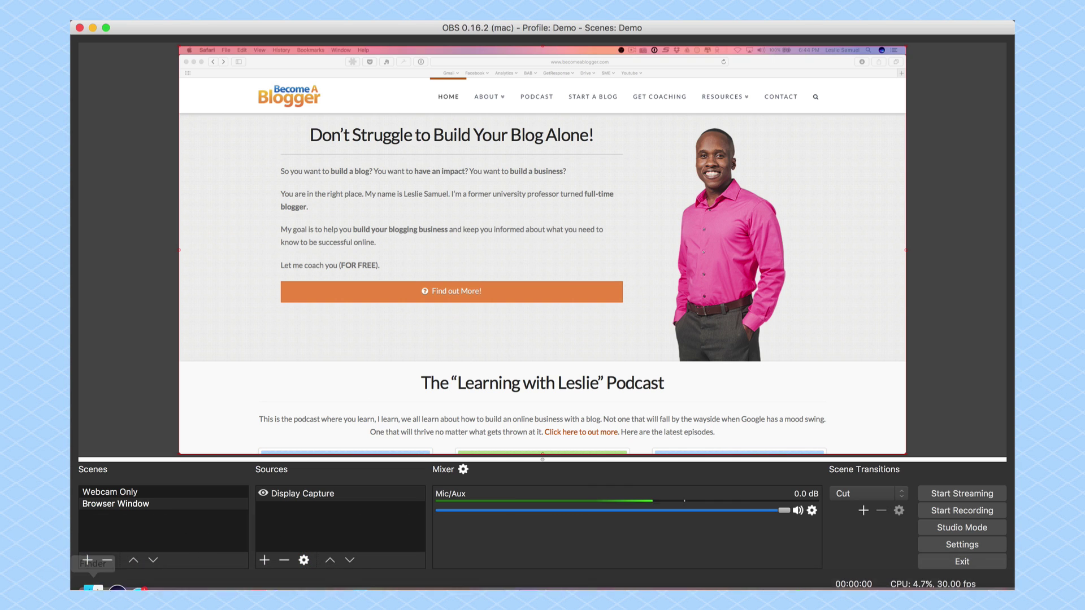
Step: Bring Finder and the 'OBS Tutorial' PowerPoint in front of Safari, then select Display Capture
{"action": "left_click", "coordinate": [89, 579]}
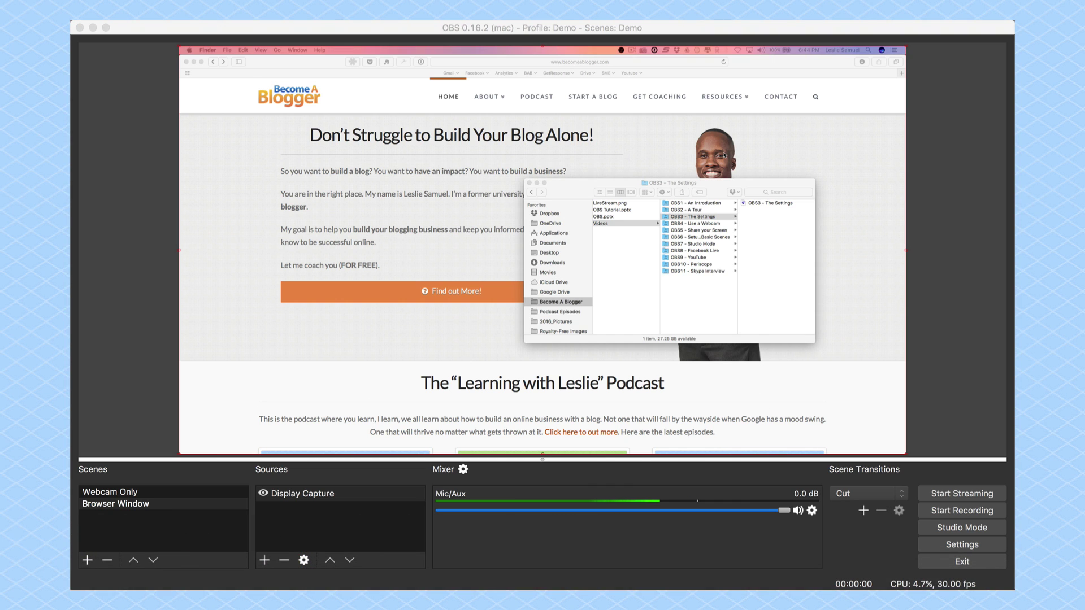
{"action": "left_click_drag", "start_coordinate": [717, 186], "coordinate": [587, 156]}
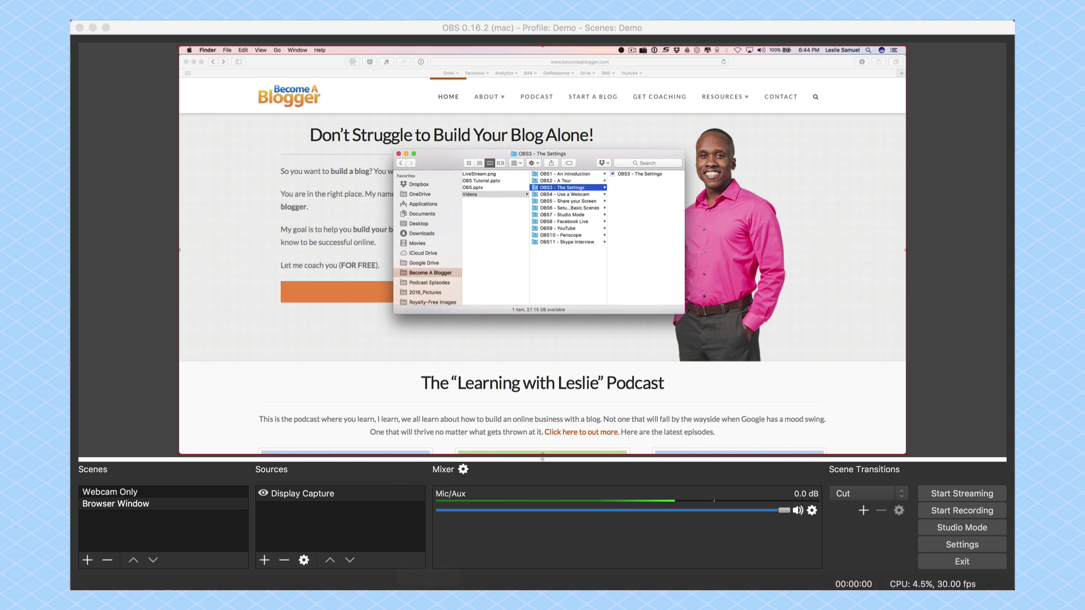
{"action": "key", "text": "super+Tab"}
{"action": "key", "text": "super+Tab"}
{"action": "key", "text": "super+Tab"}
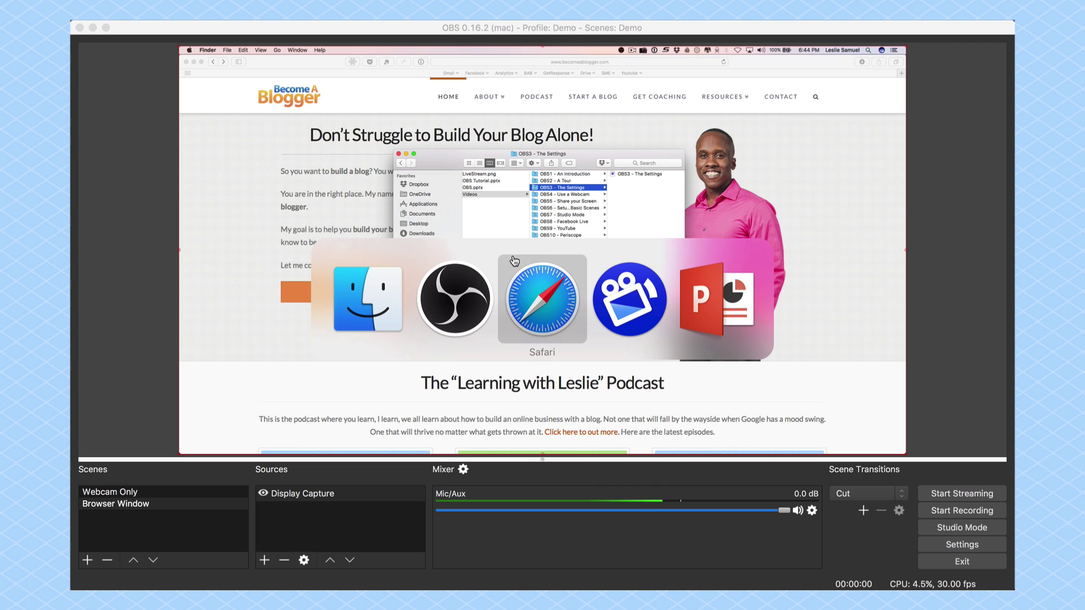
{"action": "key", "text": "super+Tab"}
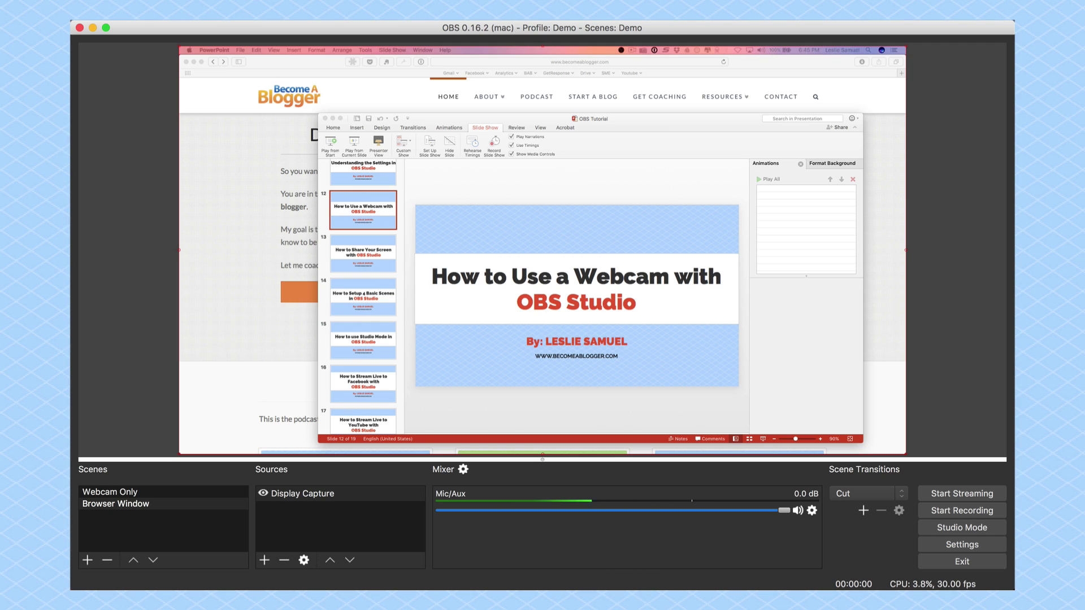
{"action": "left_click", "coordinate": [297, 494]}
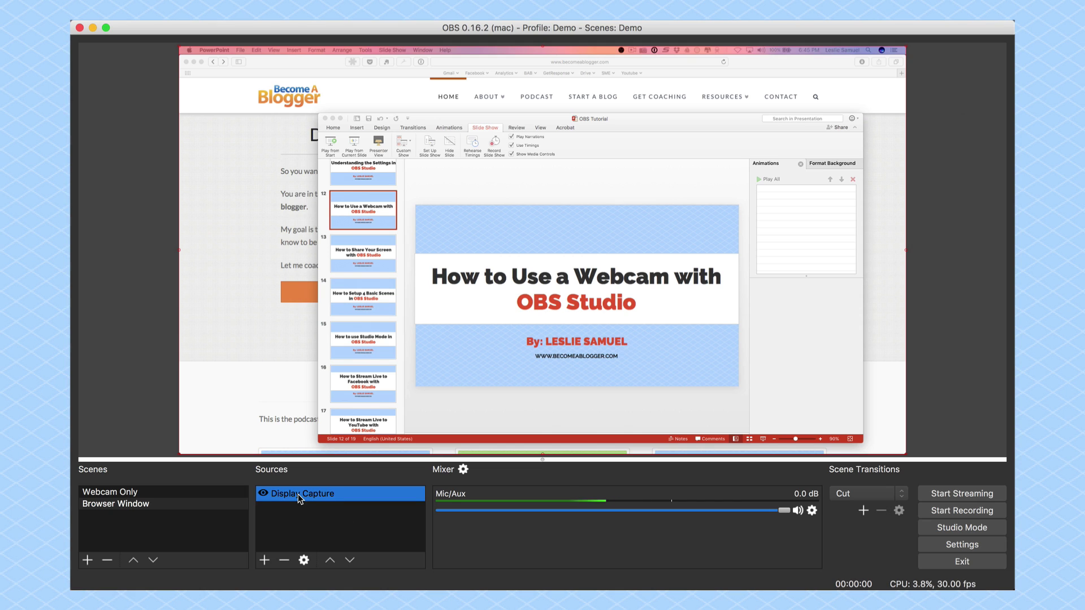
Step: Remove the Display Capture source and add a Window Capture source named 'Safari'
{"action": "left_click", "coordinate": [283, 561]}
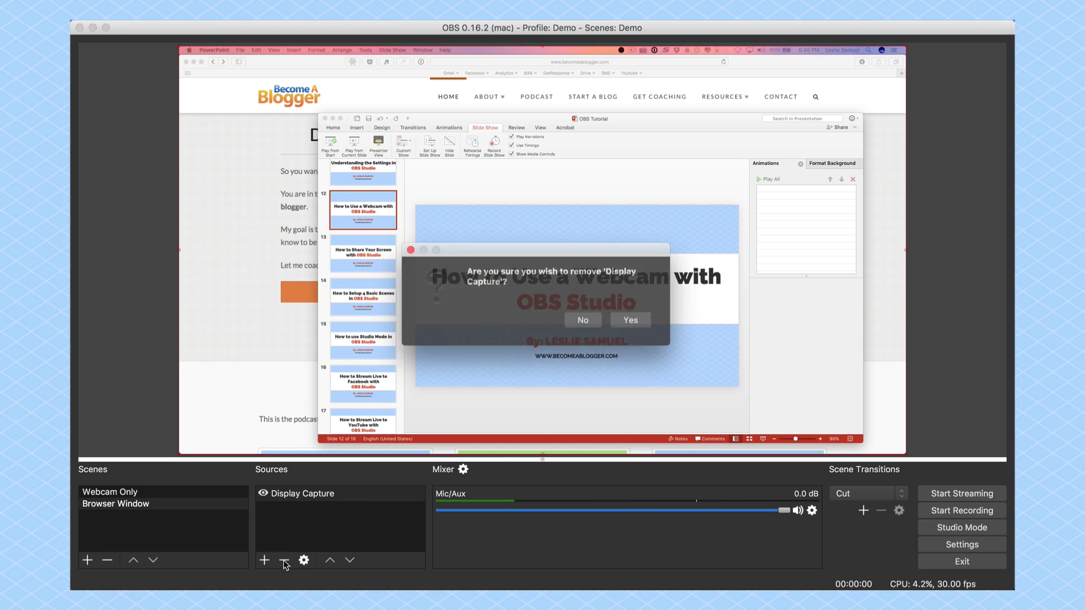
{"action": "left_click", "coordinate": [633, 320]}
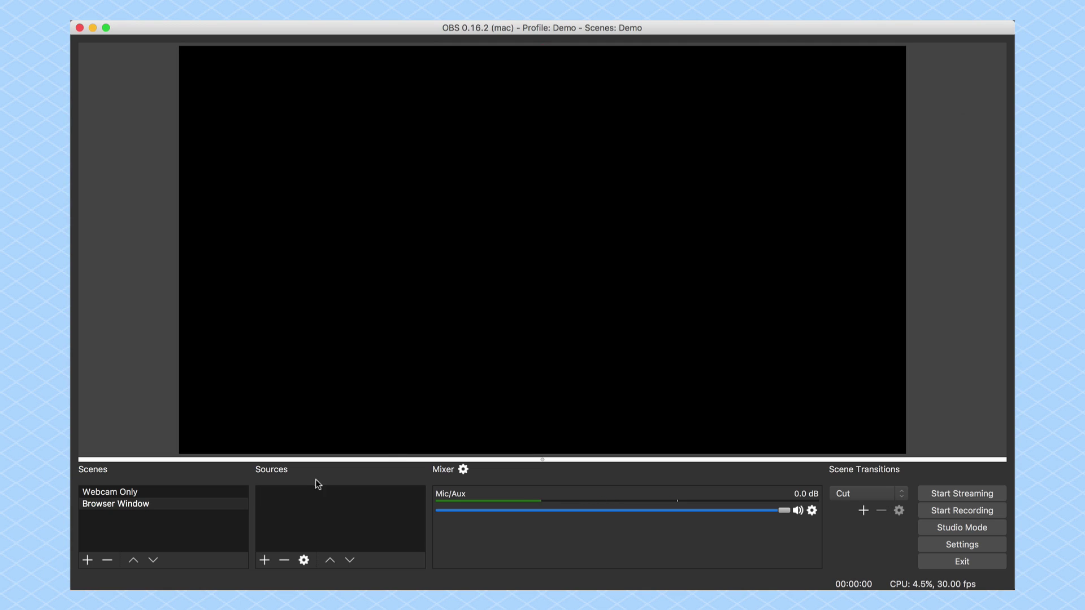
{"action": "left_click", "coordinate": [264, 559]}
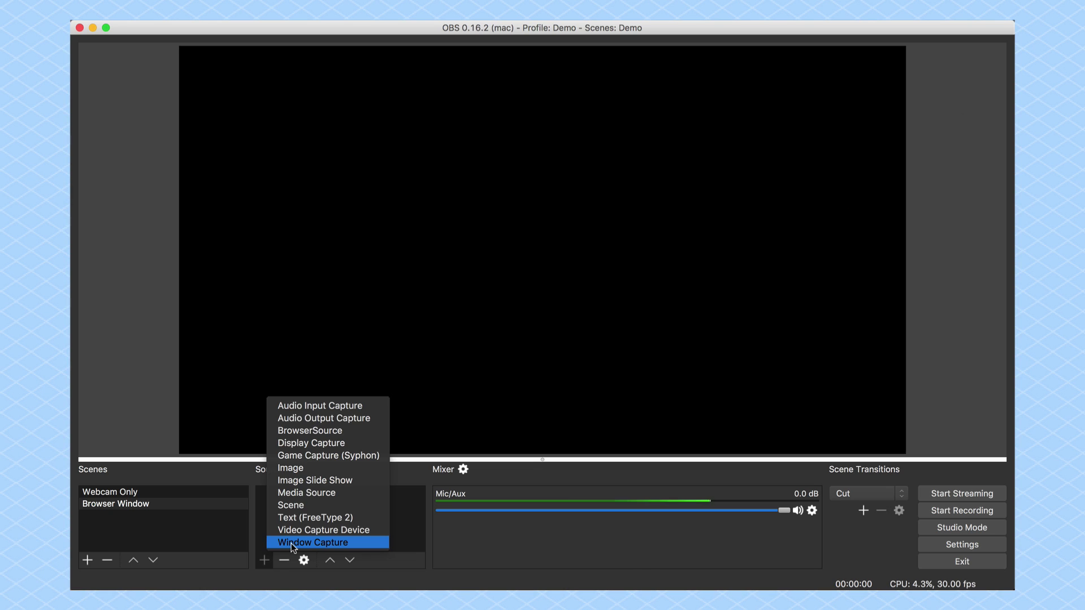
{"action": "left_click", "coordinate": [291, 543]}
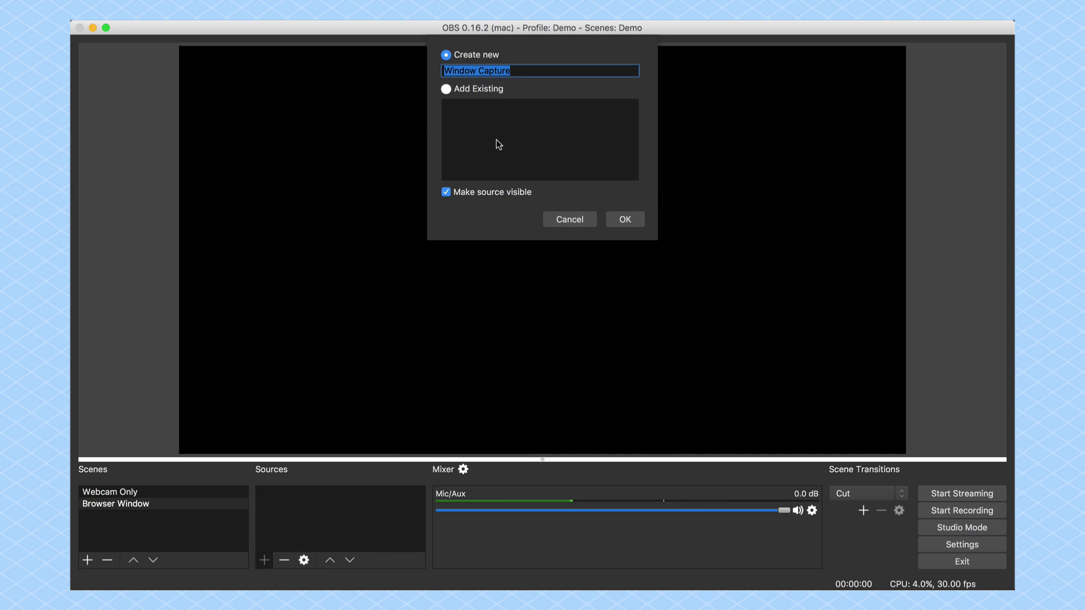
{"action": "type", "text": "Safari"}
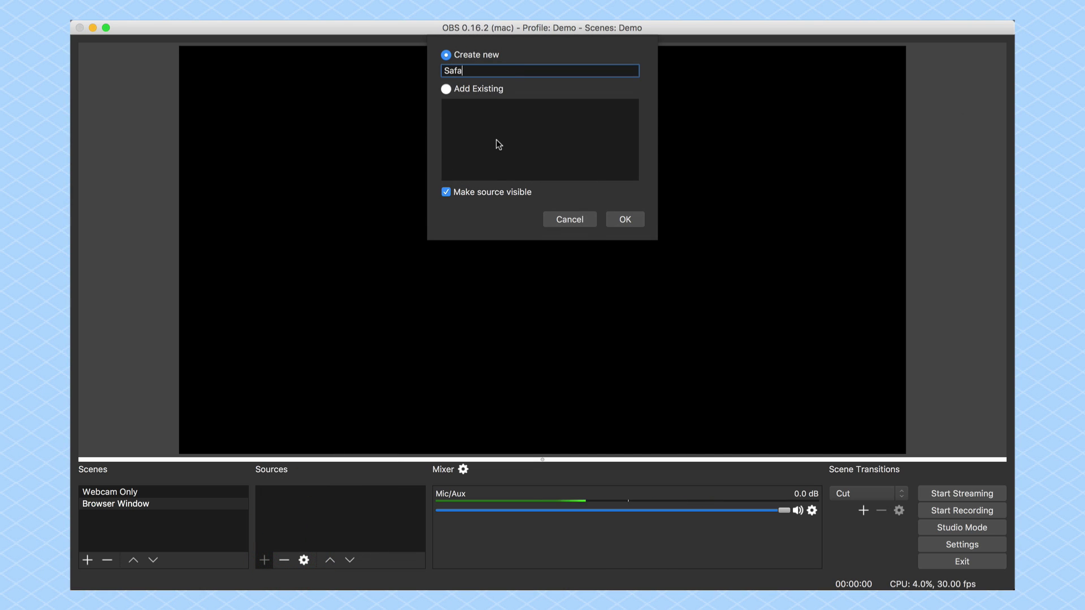
{"action": "left_click", "coordinate": [625, 219]}
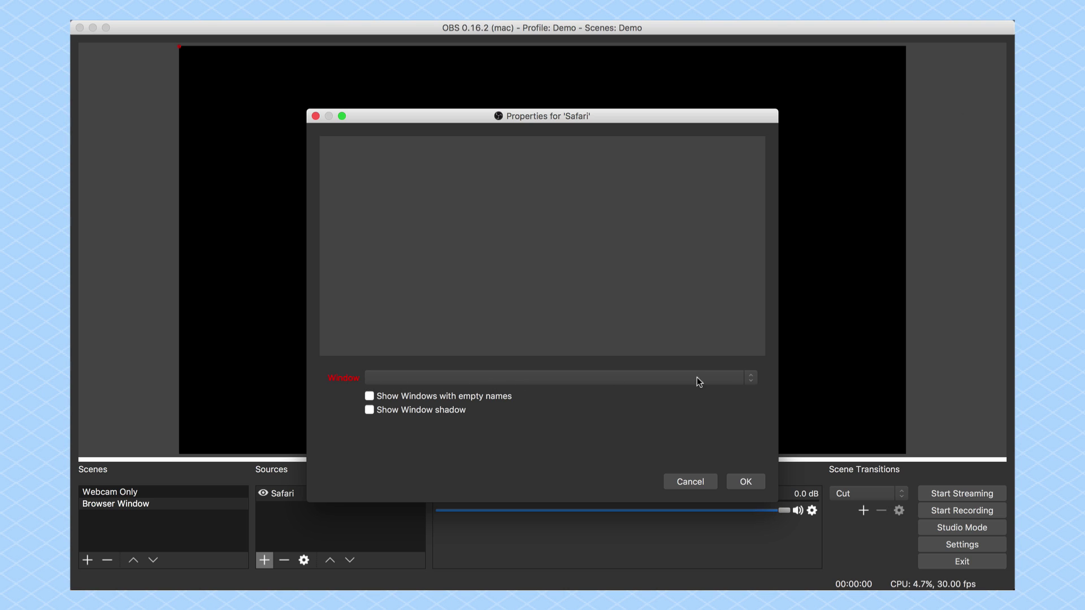
Step: Set the Safari source to capture the Become A Blogger Safari window
{"action": "left_click", "coordinate": [734, 383]}
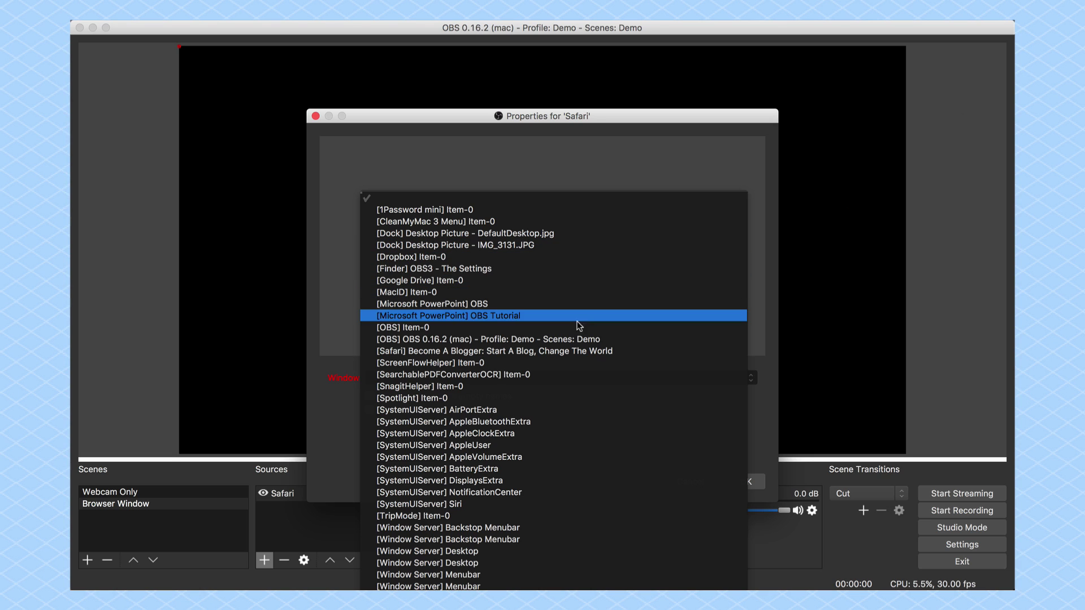
{"action": "left_click", "coordinate": [486, 351]}
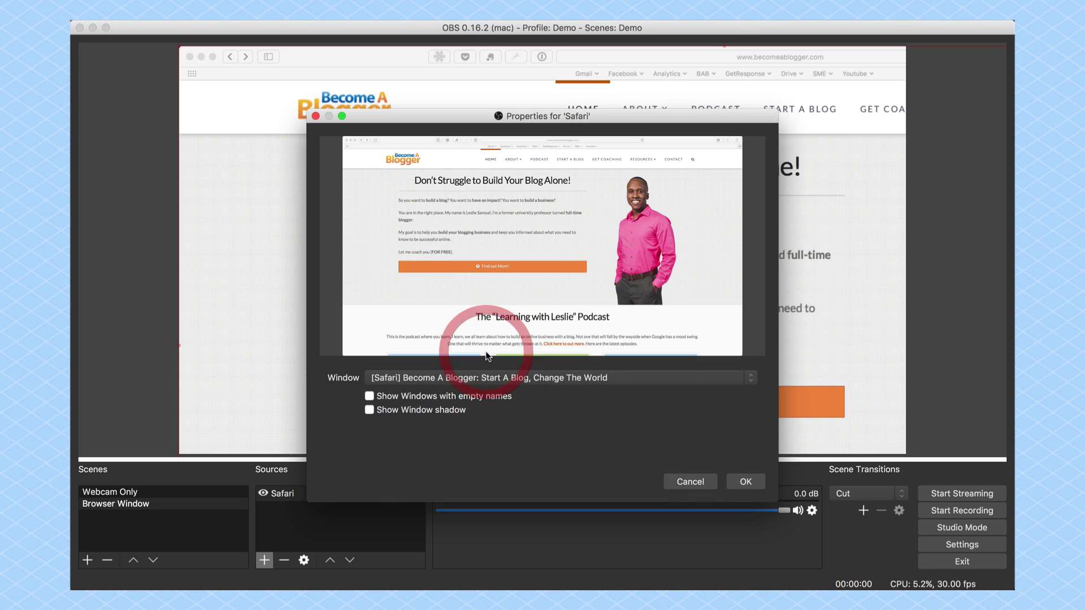
{"action": "left_click", "coordinate": [746, 481]}
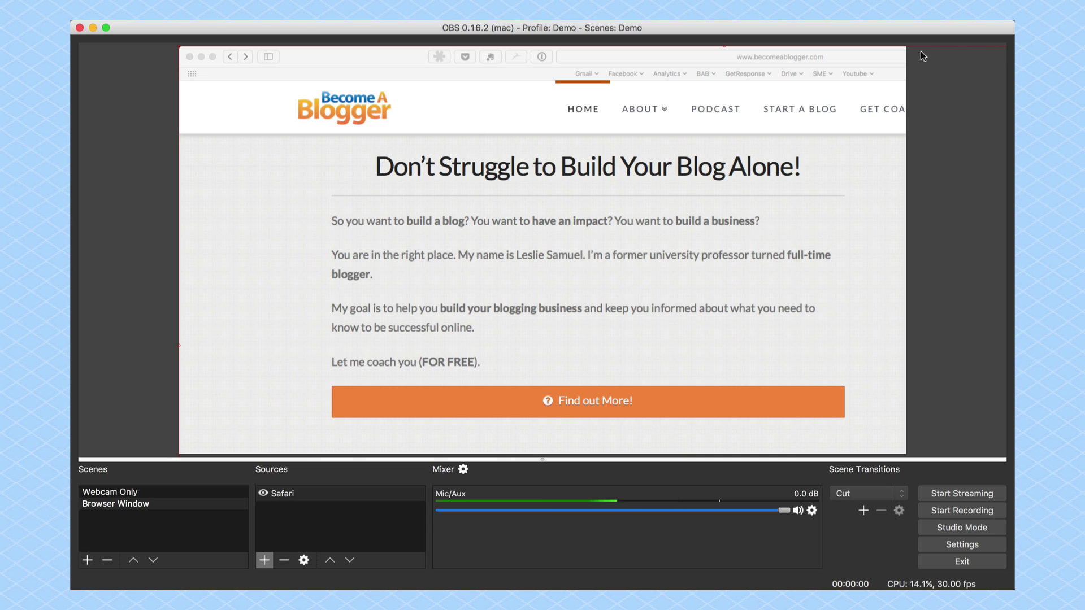
Step: Apply Transform > Fit to screen so the Safari window capture fills the canvas
{"action": "right_click", "coordinate": [594, 181]}
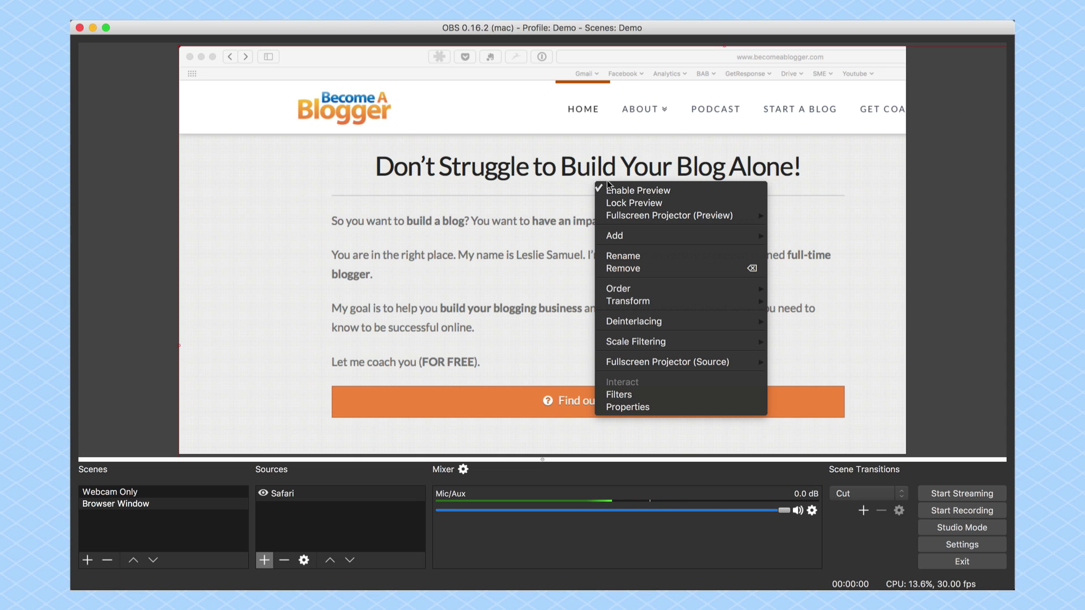
{"action": "mouse_move", "coordinate": [648, 302]}
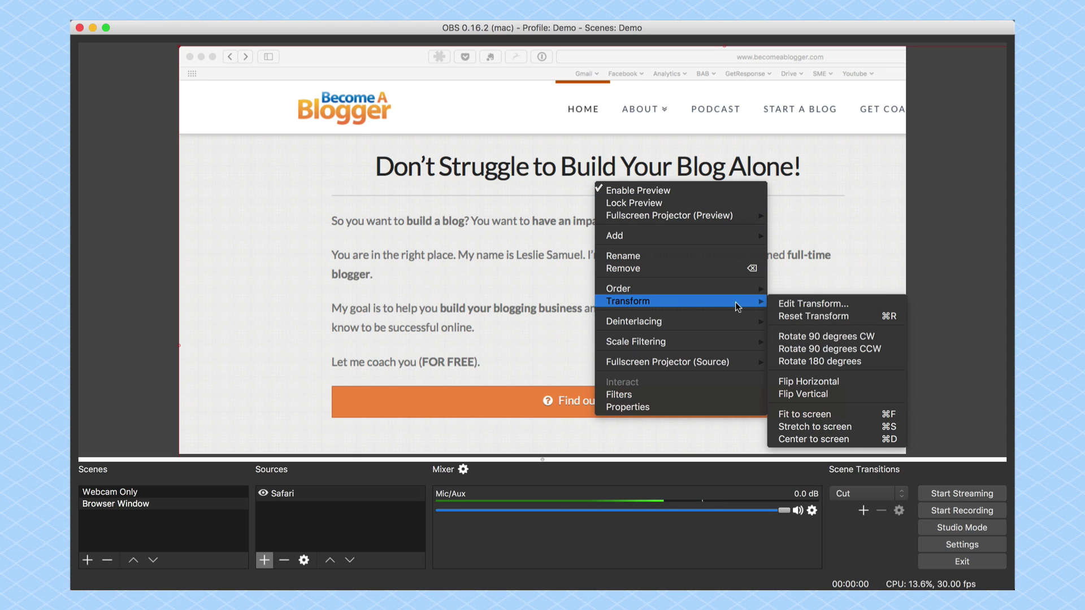
{"action": "left_click", "coordinate": [789, 417]}
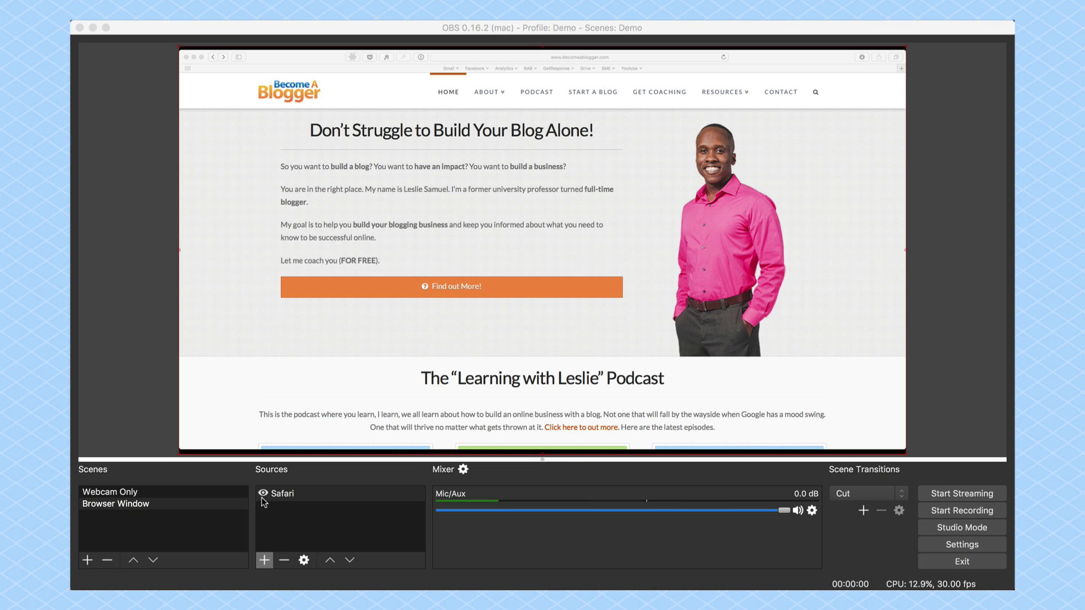
Step: Select the Webcam Only scene to show the live webcam feed
{"action": "left_click", "coordinate": [105, 492]}
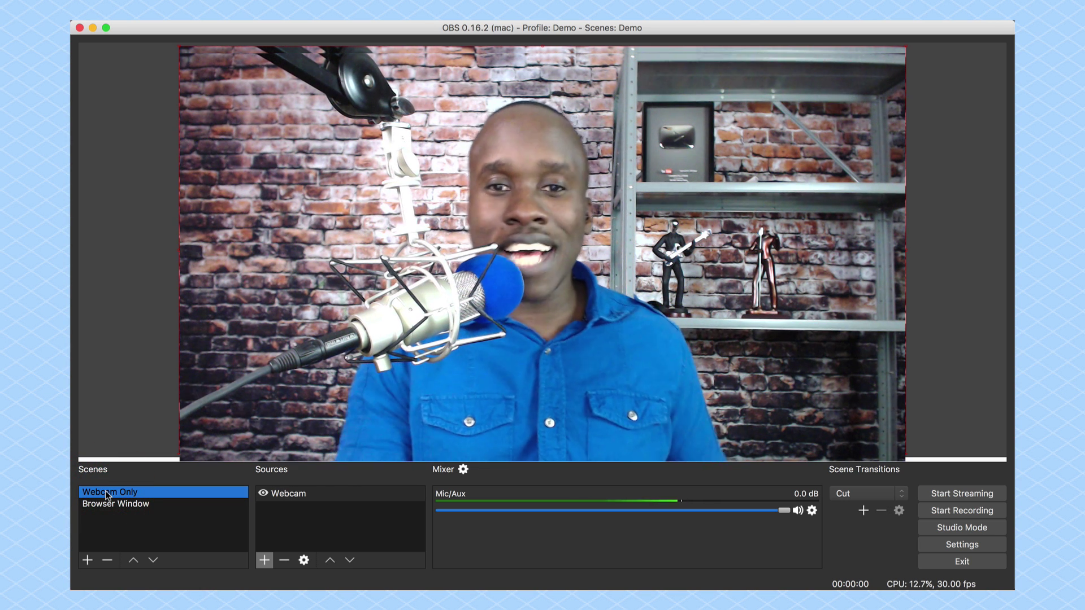